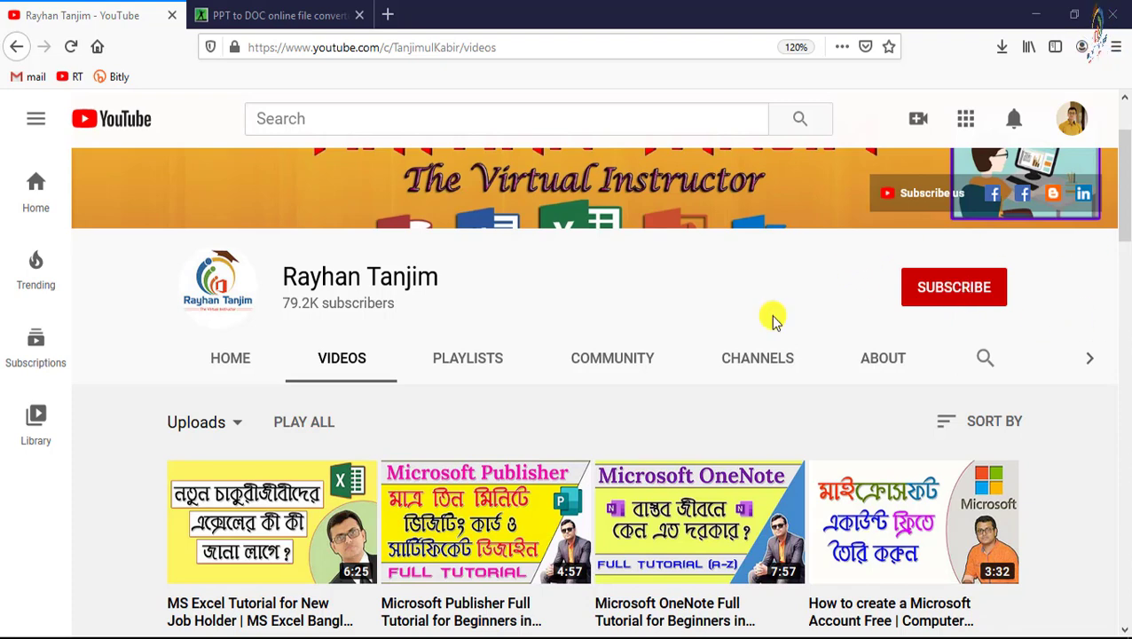
Switch to the PPT to DOC converter tab in Online-Convert
scroll(468, 266, down, 2)
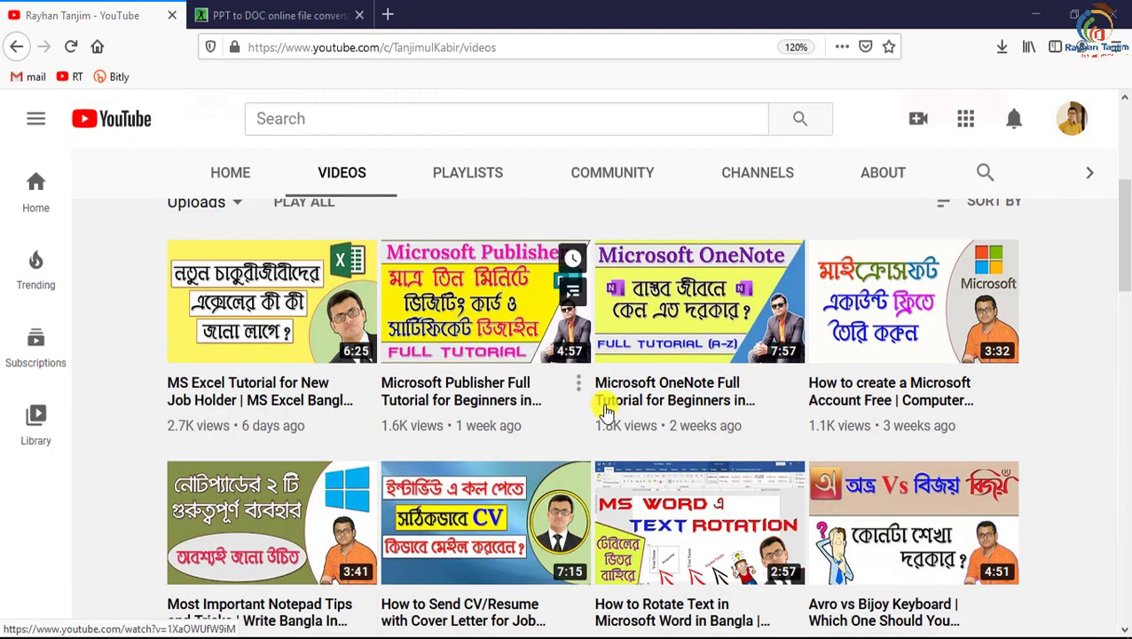
scroll(609, 444, down, 2)
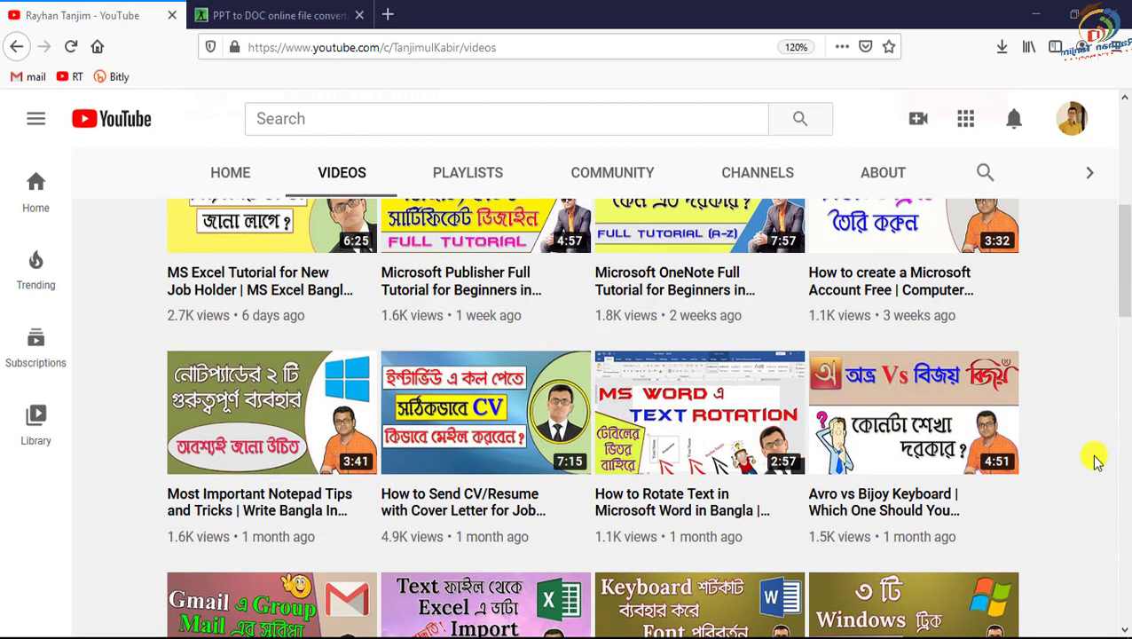
scroll(662, 158, up, 5)
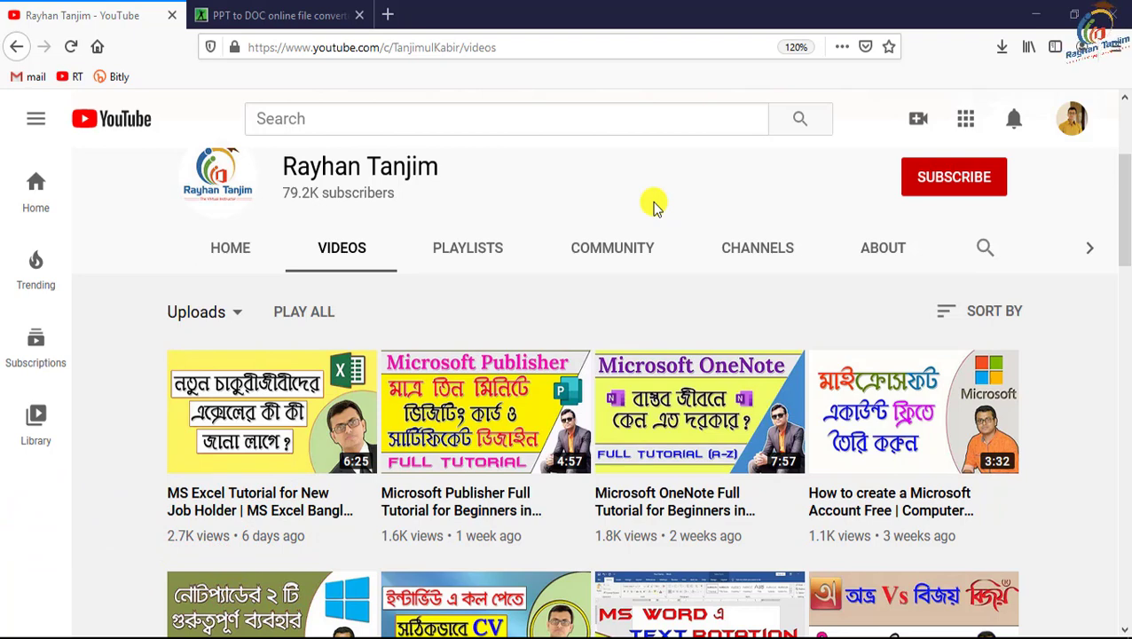
click(226, 15)
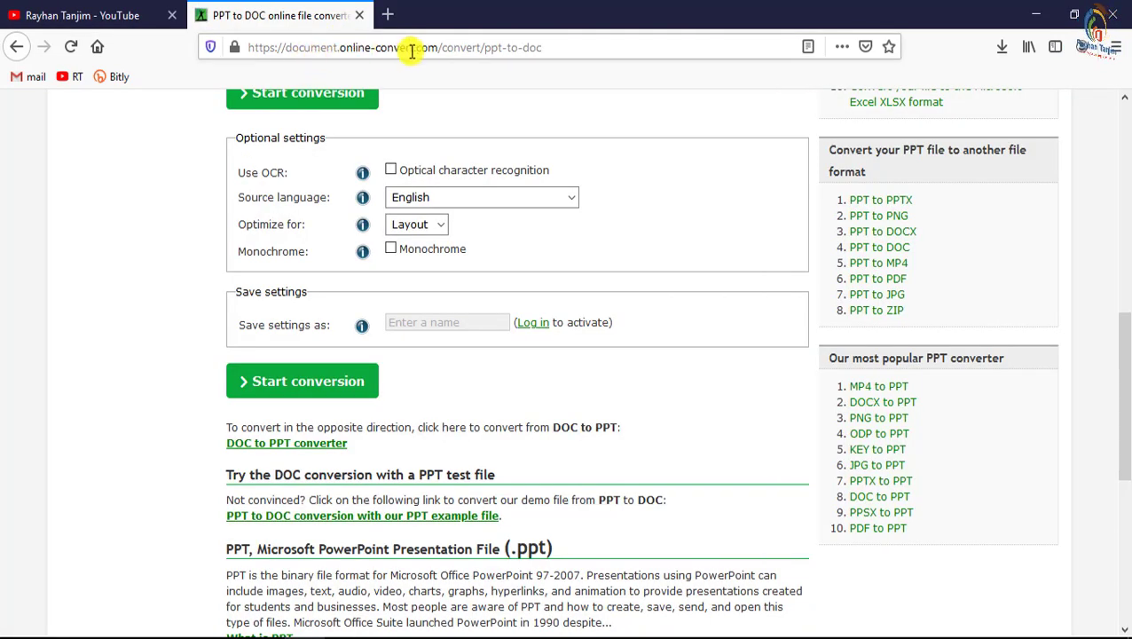
Open Document converter > Convert To DOC from the sidebar, then minimise Firefox to the desktop
scroll(656, 169, up, 5)
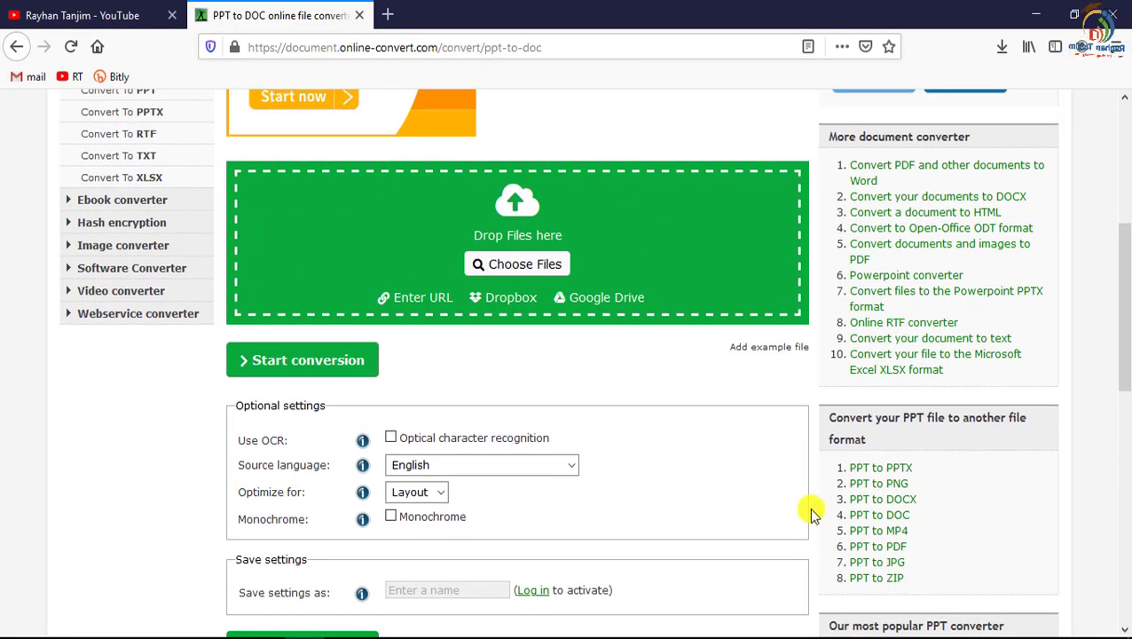
scroll(702, 457, up, 3)
scroll(703, 461, up, 3)
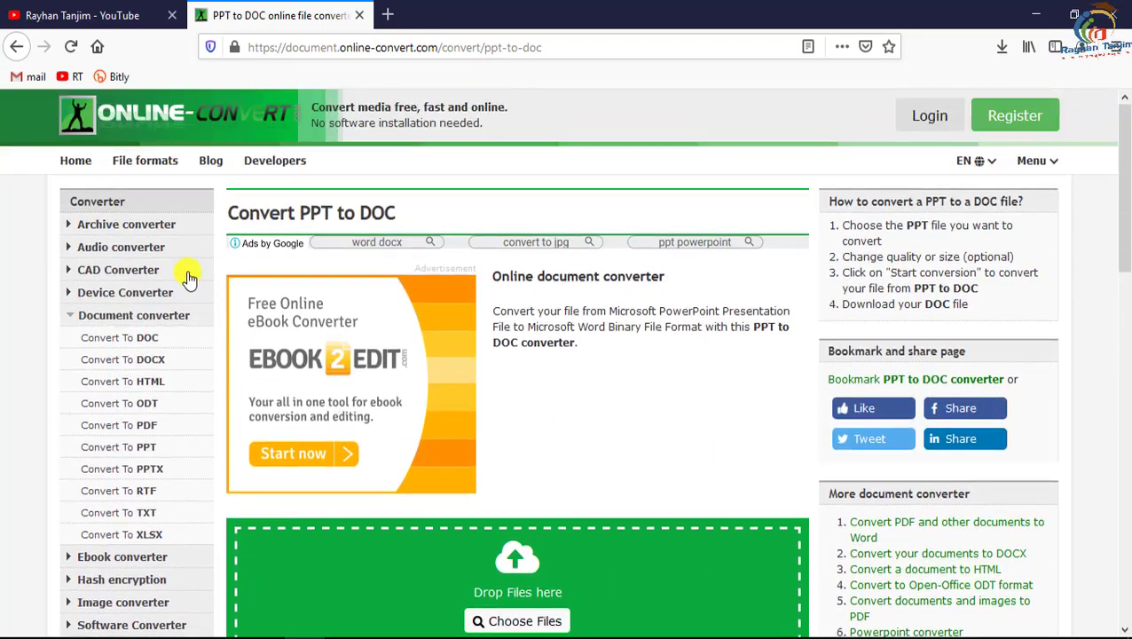
click(127, 341)
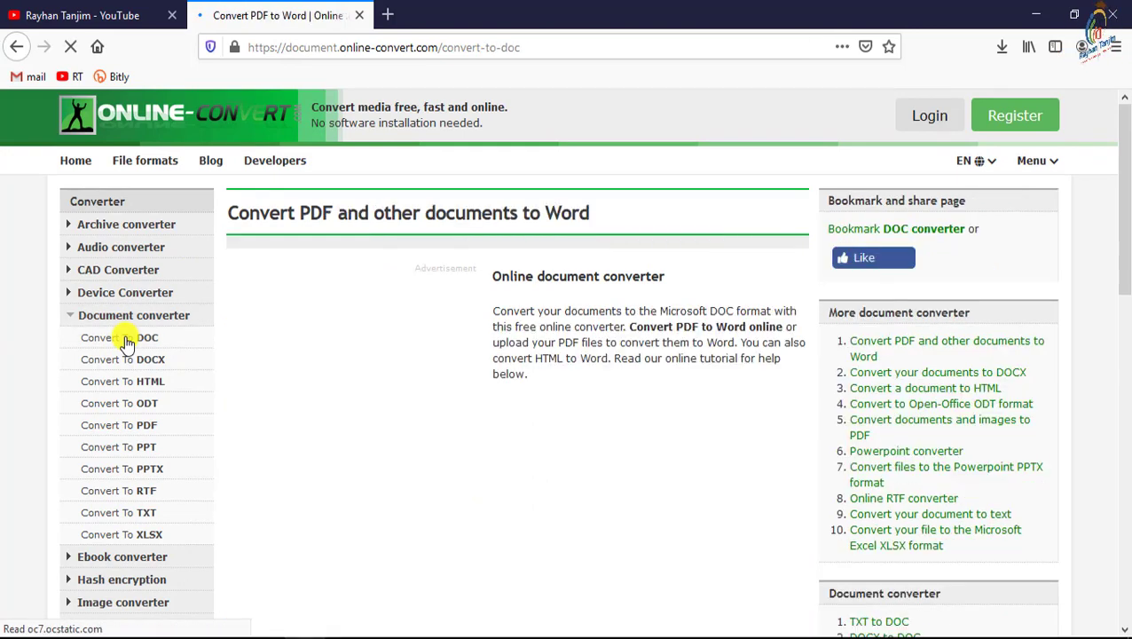
scroll(738, 247, down, 3)
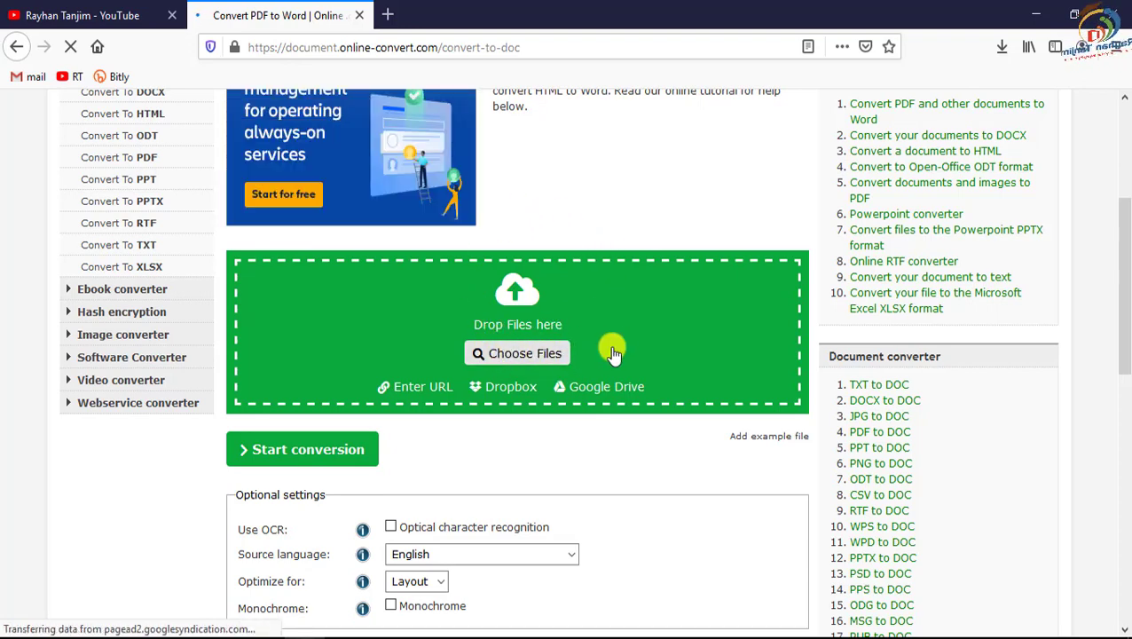
click(1033, 15)
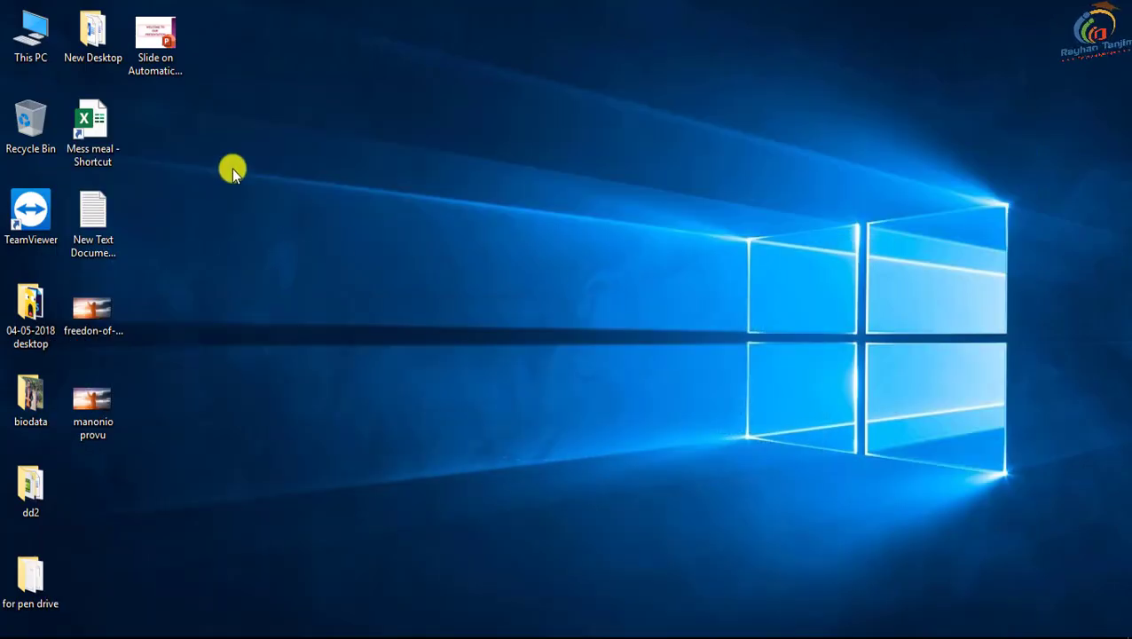
double_click(157, 40)
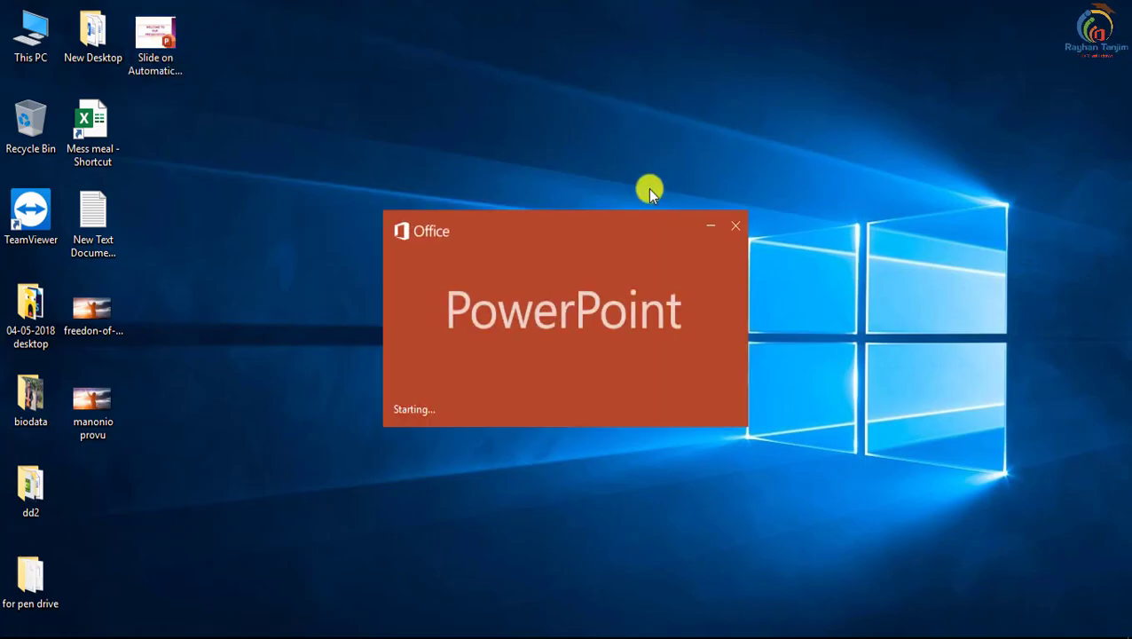
scroll(115, 321, down, 3)
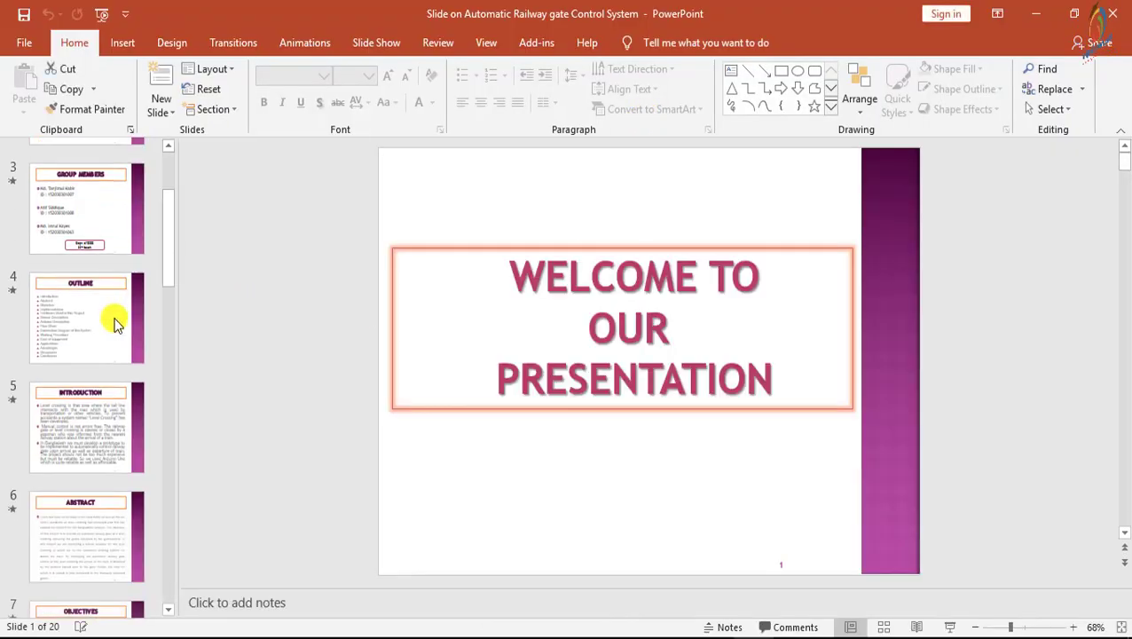
scroll(113, 321, down, 3)
click(108, 320)
scroll(108, 320, down, 3)
scroll(108, 322, down, 5)
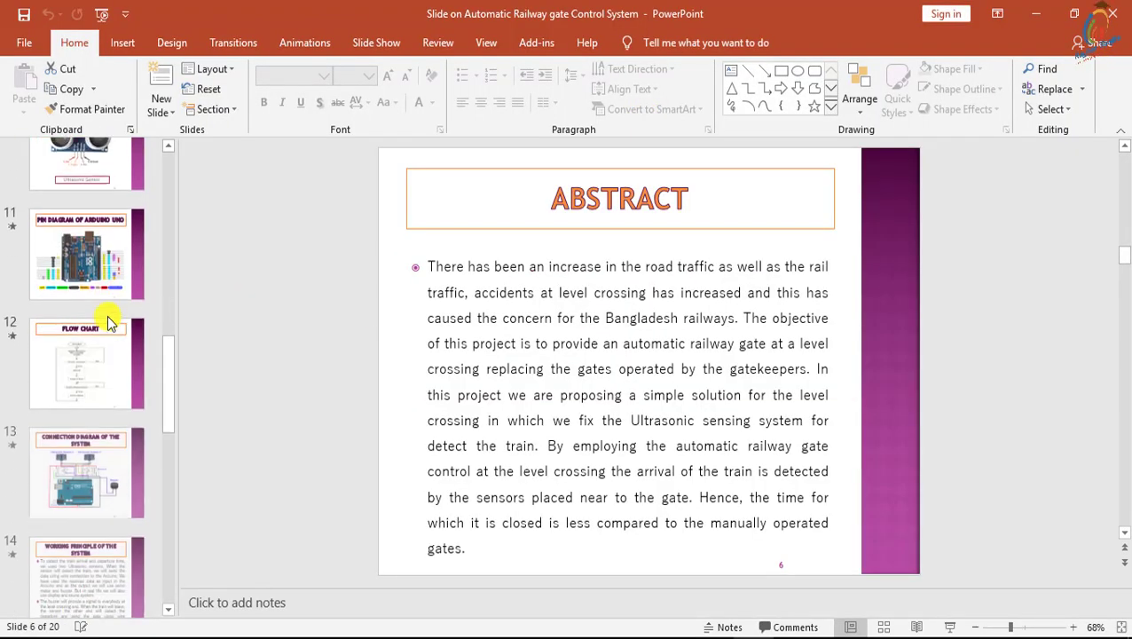
click(89, 252)
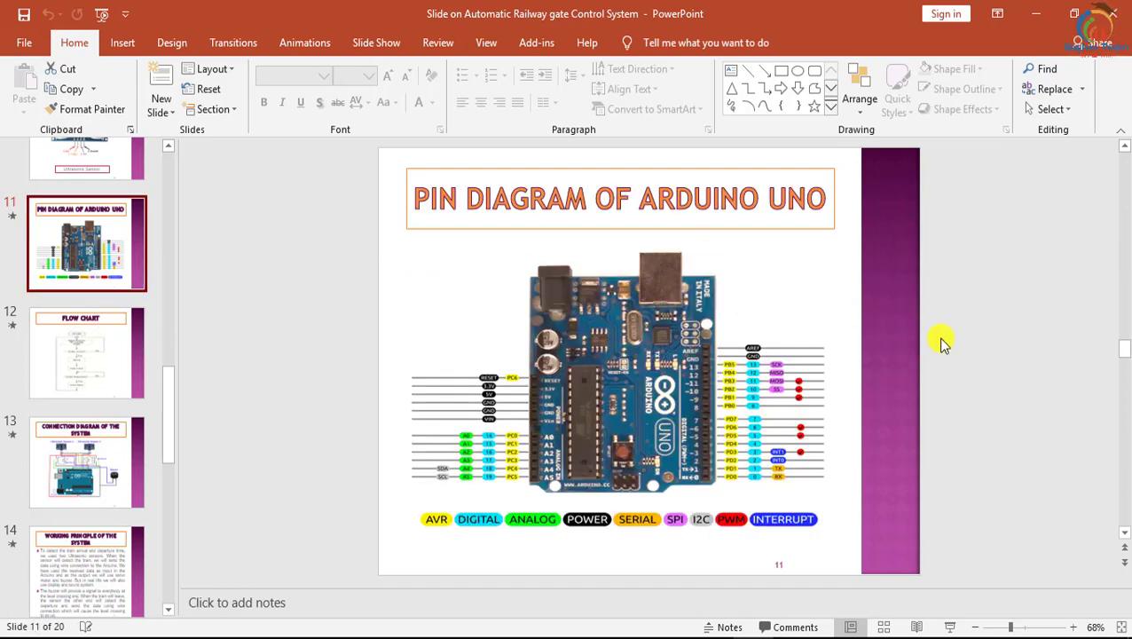
click(1123, 10)
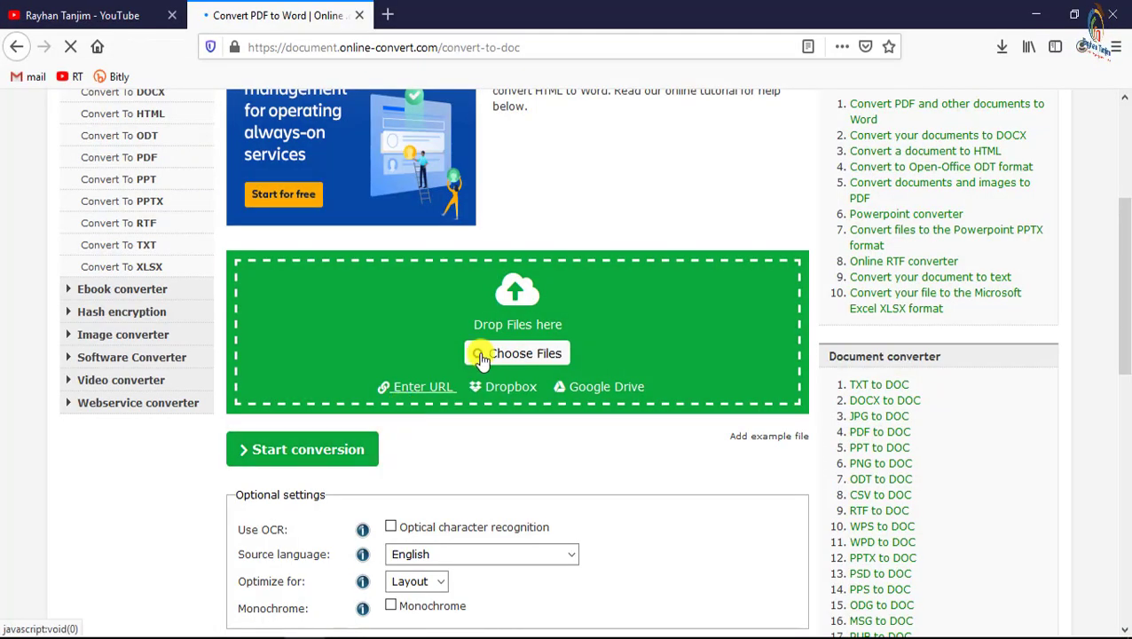
Upload the Desktop file Slide on Automatic Railway gate Control System (596.51 KB) via Choose Files
click(479, 354)
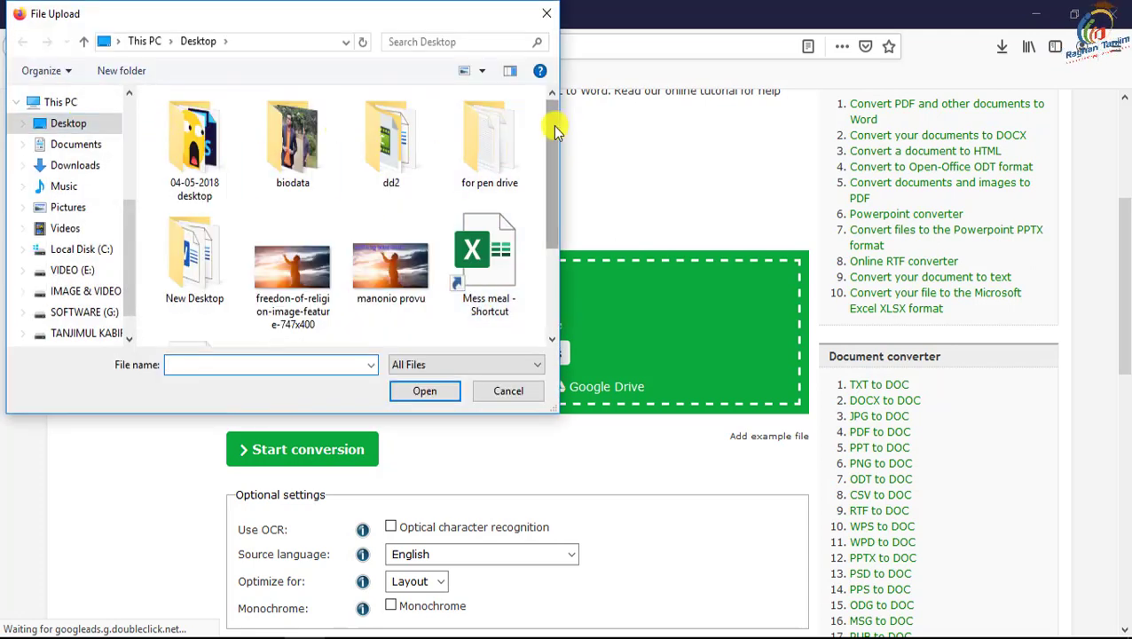
drag(551, 126, 553, 226)
click(293, 284)
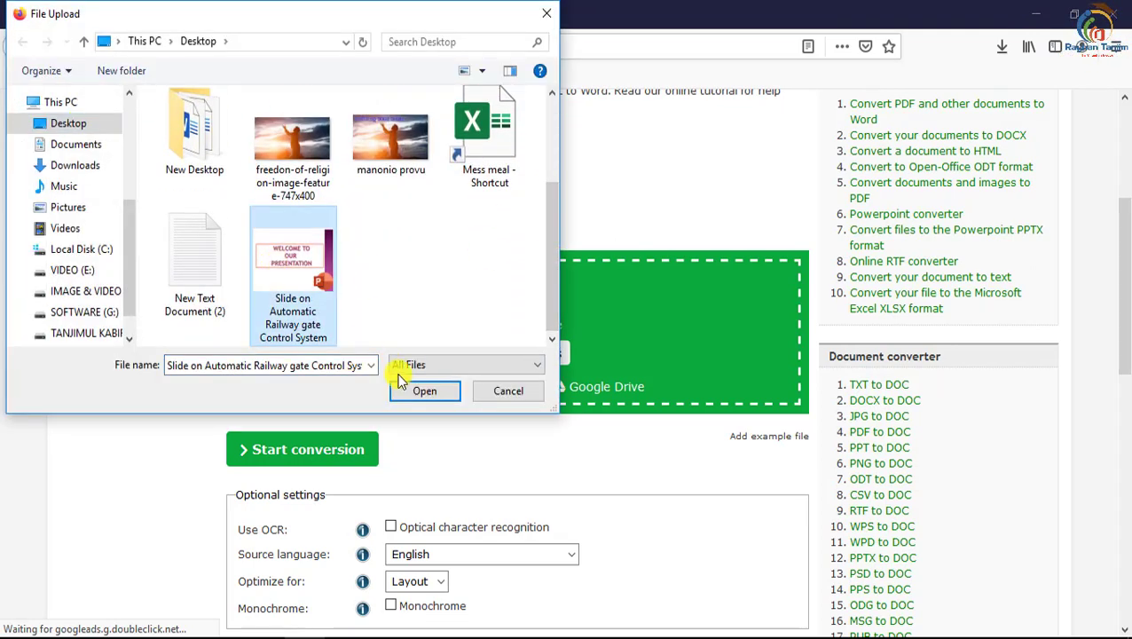
click(423, 396)
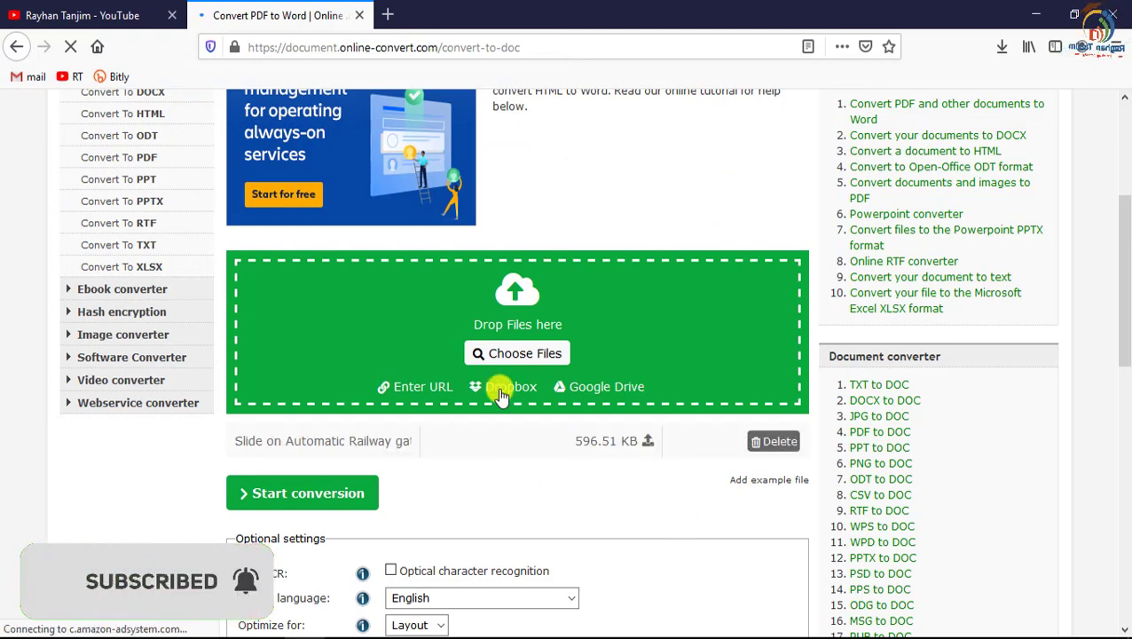
scroll(525, 417, down, 3)
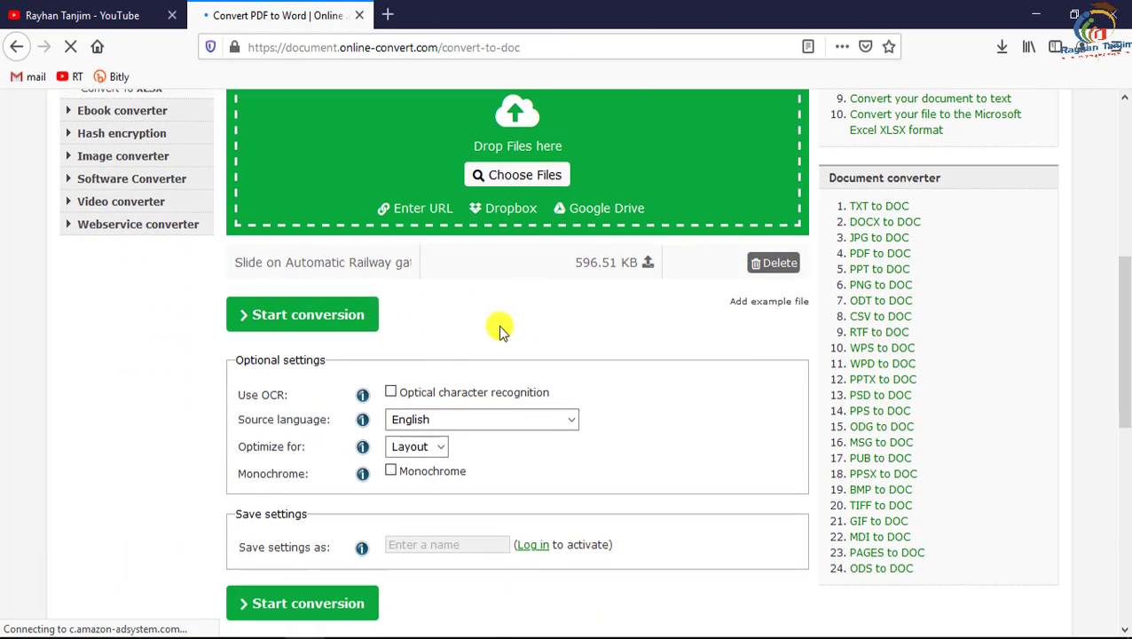
Start converting the uploaded presentation to DOC and wait for Conversion Completed
click(313, 317)
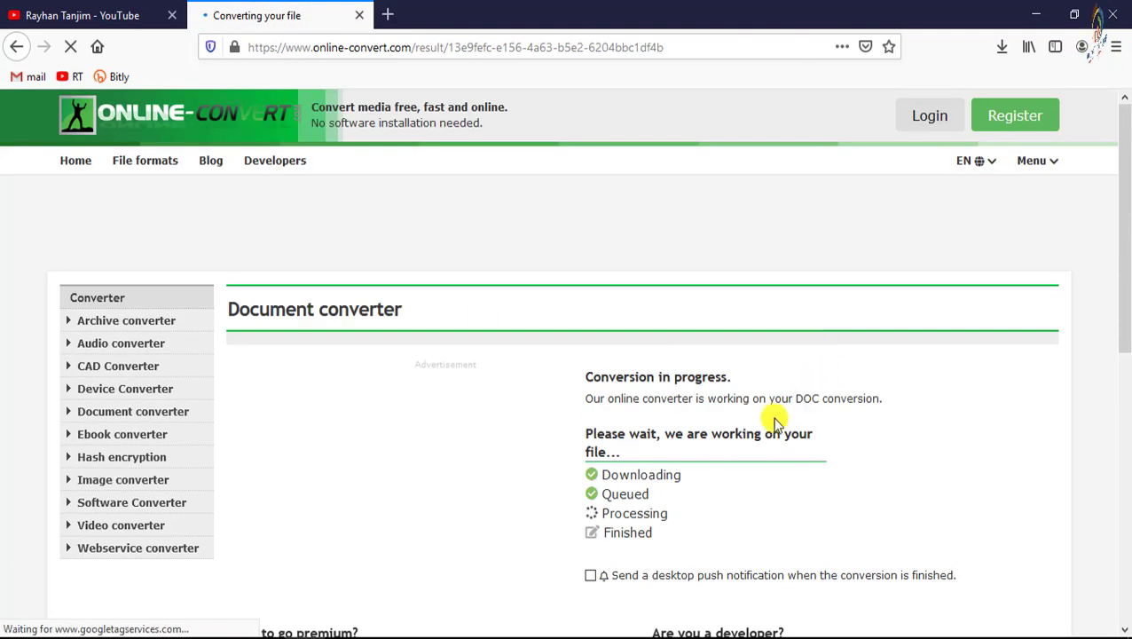
scroll(813, 454, down, 5)
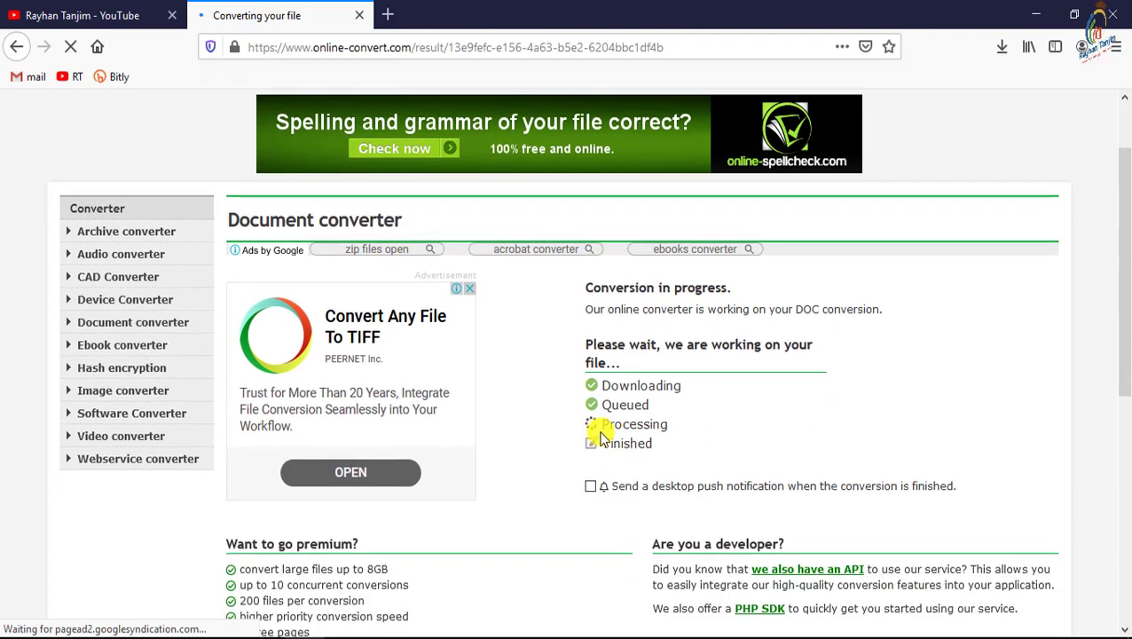
scroll(918, 350, up, 2)
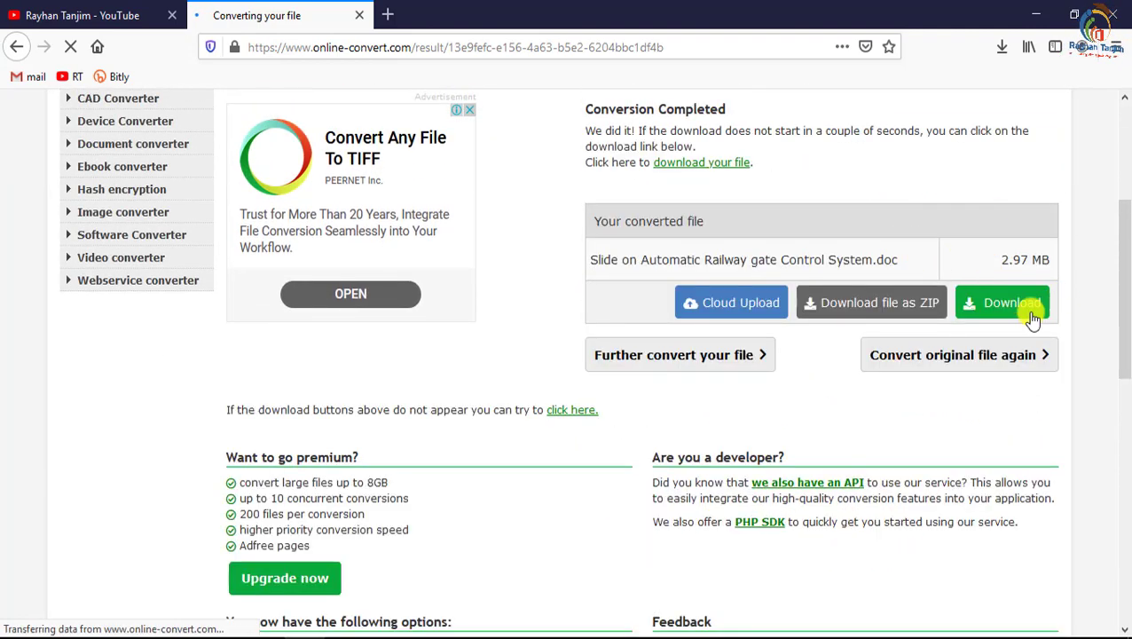
Download the 2.97 MB Slide on Automatic Railway gate Control System.doc, choosing Save File
click(1033, 303)
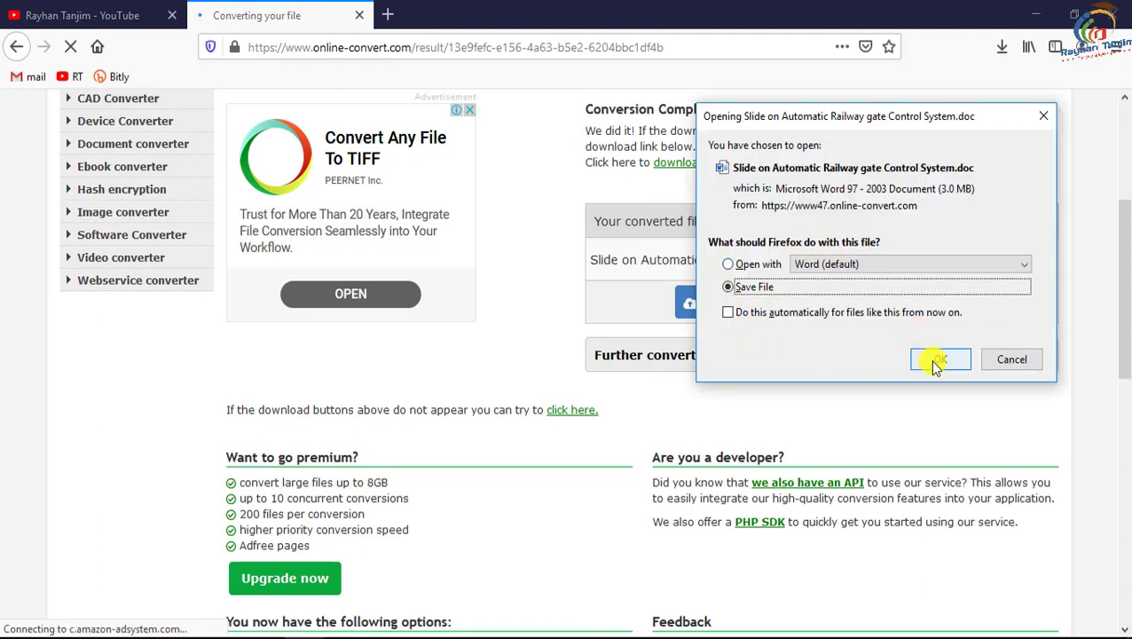
drag(903, 111, 621, 147)
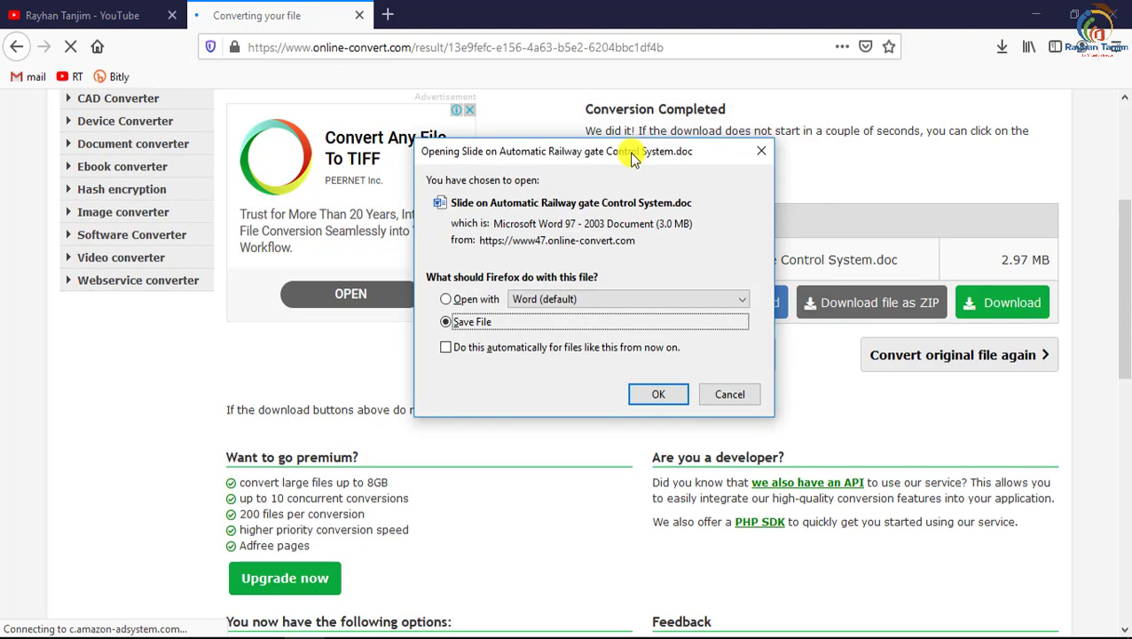
click(660, 394)
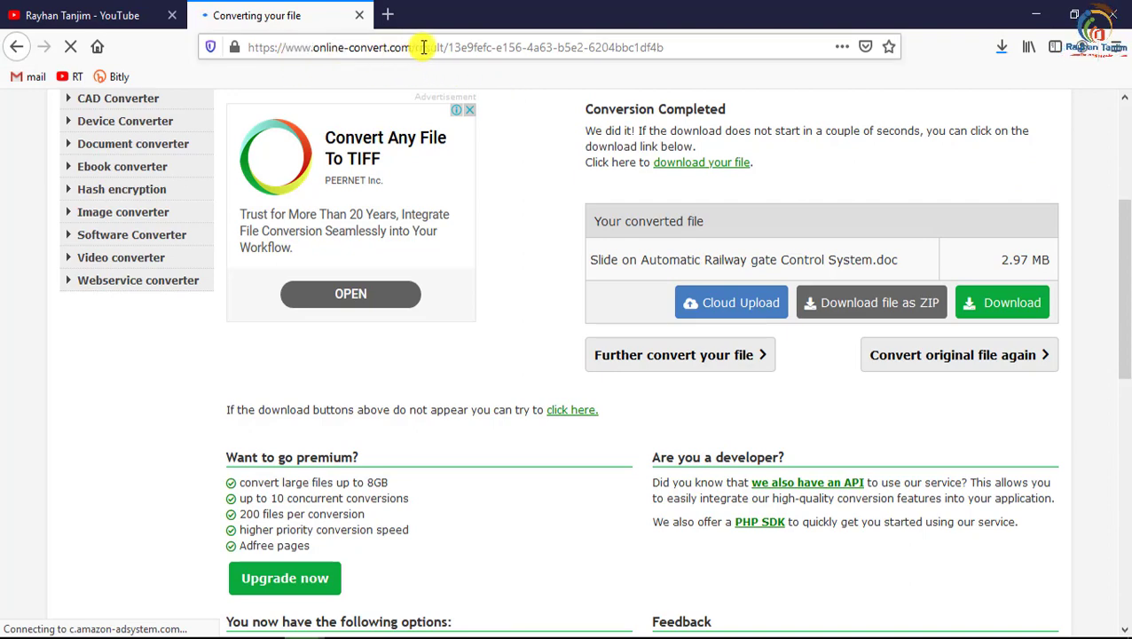
scroll(539, 284, up, 2)
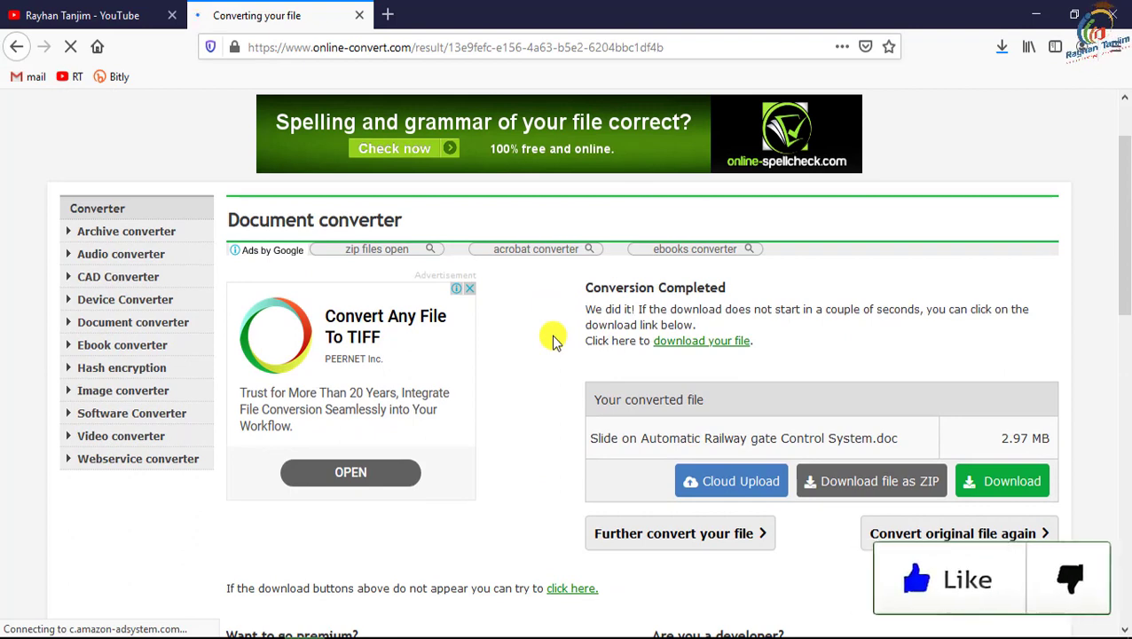
Open the downloaded .doc from Firefox's downloads folder in Word and enable editing
click(1001, 49)
click(990, 92)
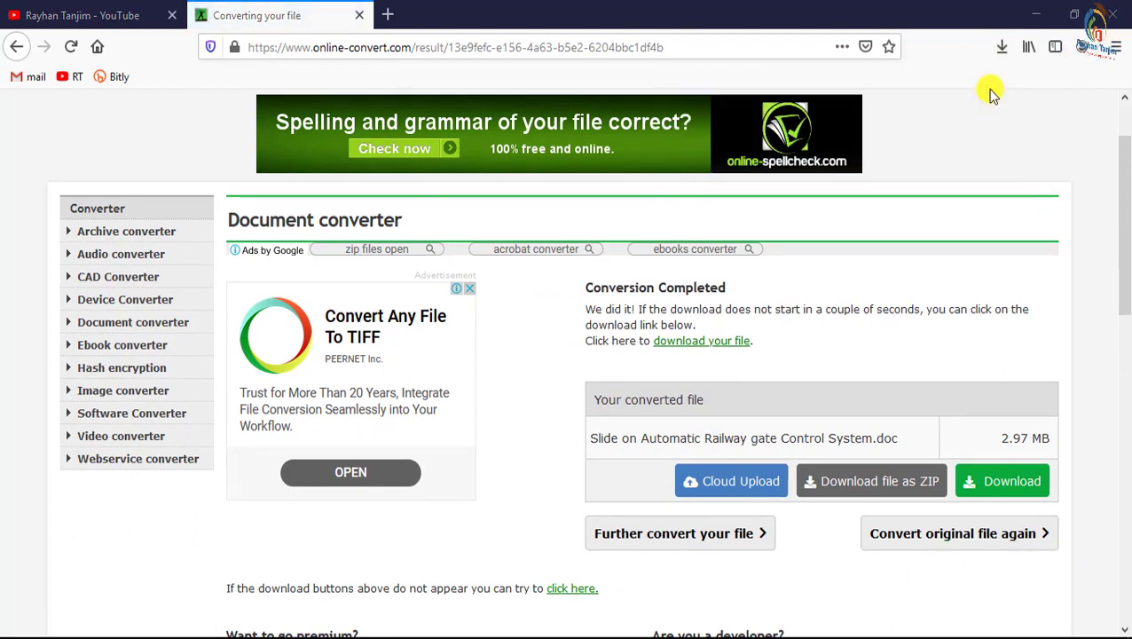
double_click(364, 601)
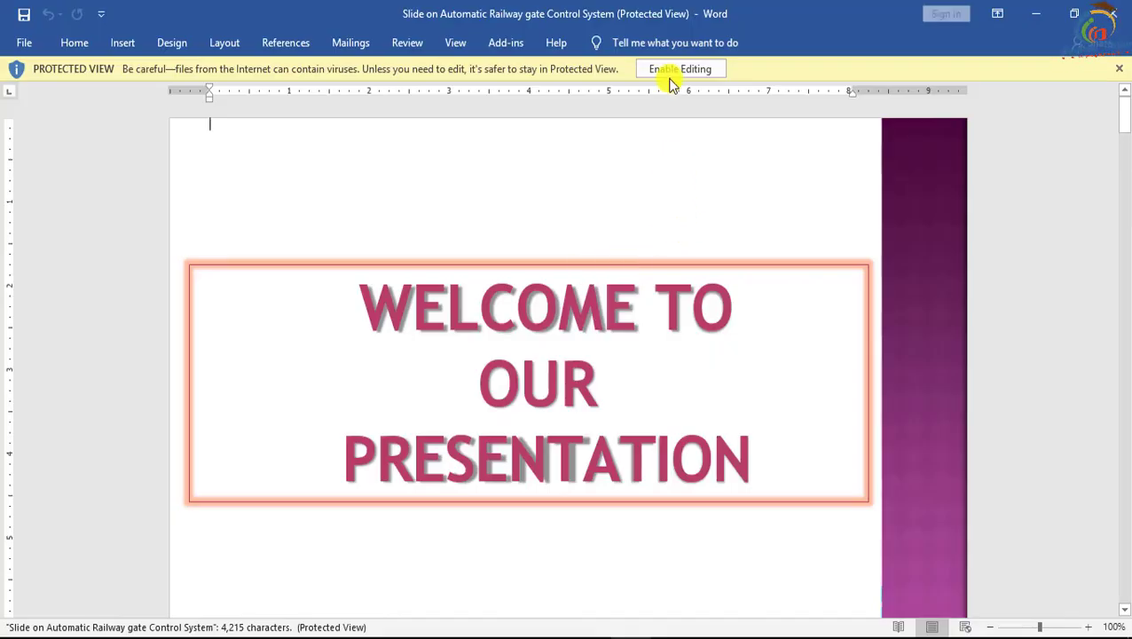
click(680, 71)
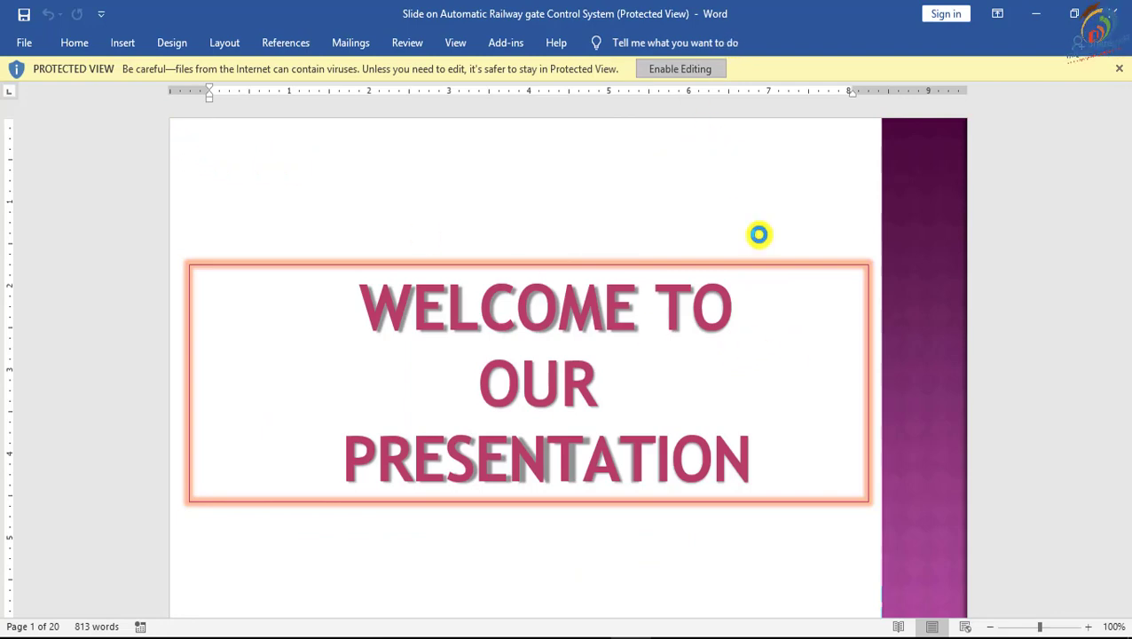
Scroll through the converted pages, checking the supervisor details on page 2
scroll(551, 391, down, 1)
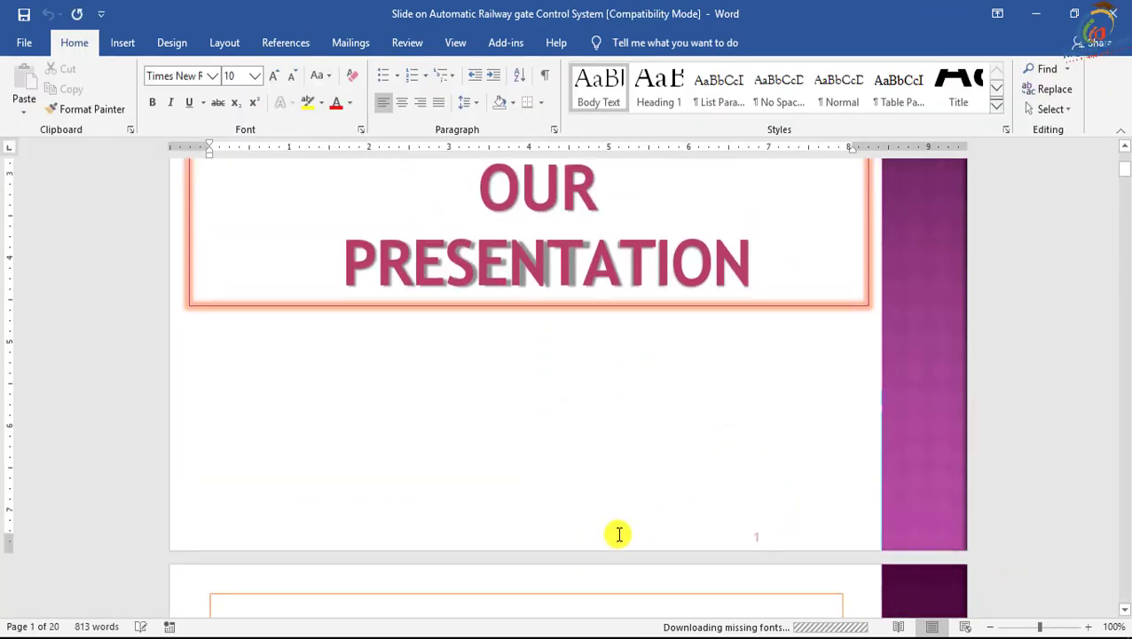
scroll(612, 532, down, 3)
scroll(599, 525, down, 3)
click(535, 472)
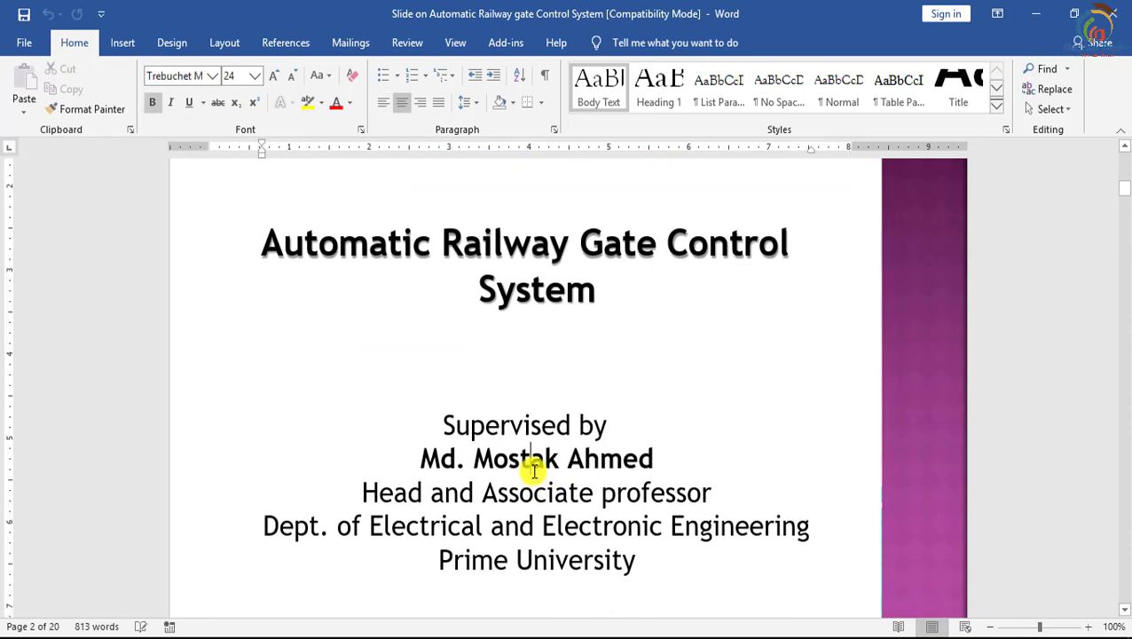
scroll(533, 470, down, 2)
scroll(518, 472, down, 4)
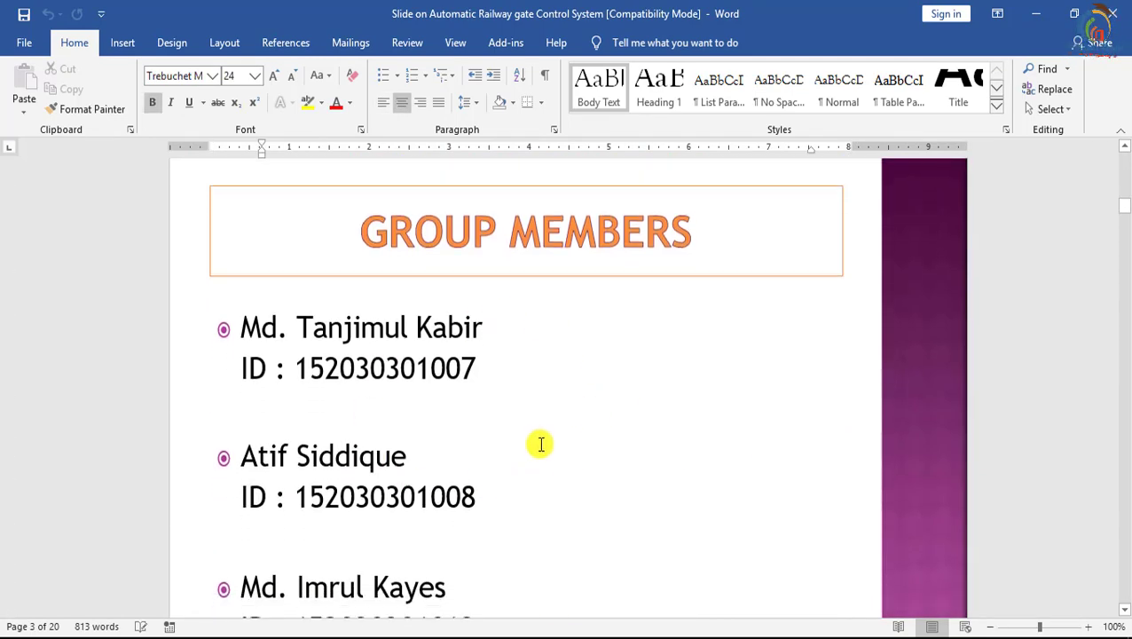
scroll(497, 425, down, 4)
scroll(572, 425, down, 4)
scroll(572, 426, down, 3)
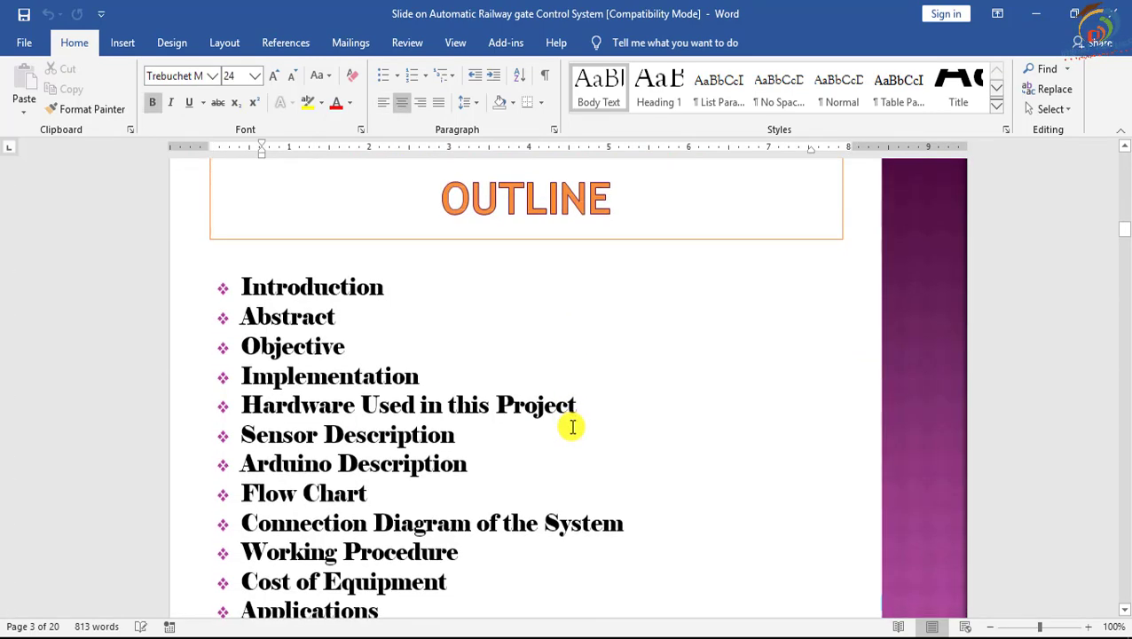
scroll(572, 424, down, 3)
scroll(572, 424, down, 3)
scroll(572, 427, down, 3)
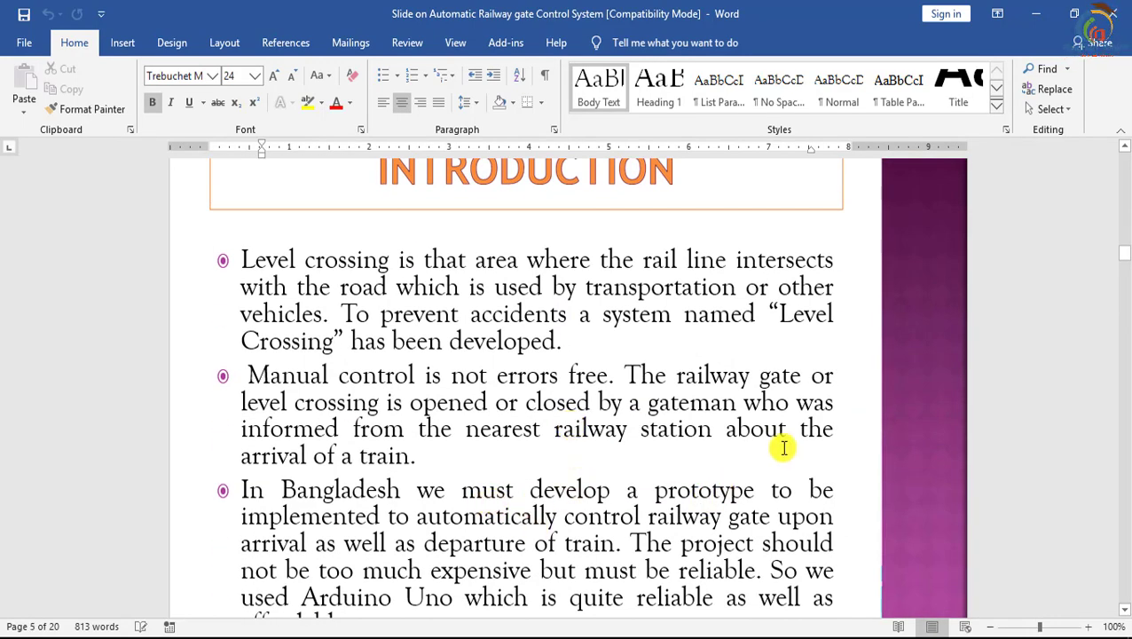
scroll(480, 433, down, 3)
Select the third introduction paragraph and continue scrolling down to the objectives list
triple_click(287, 328)
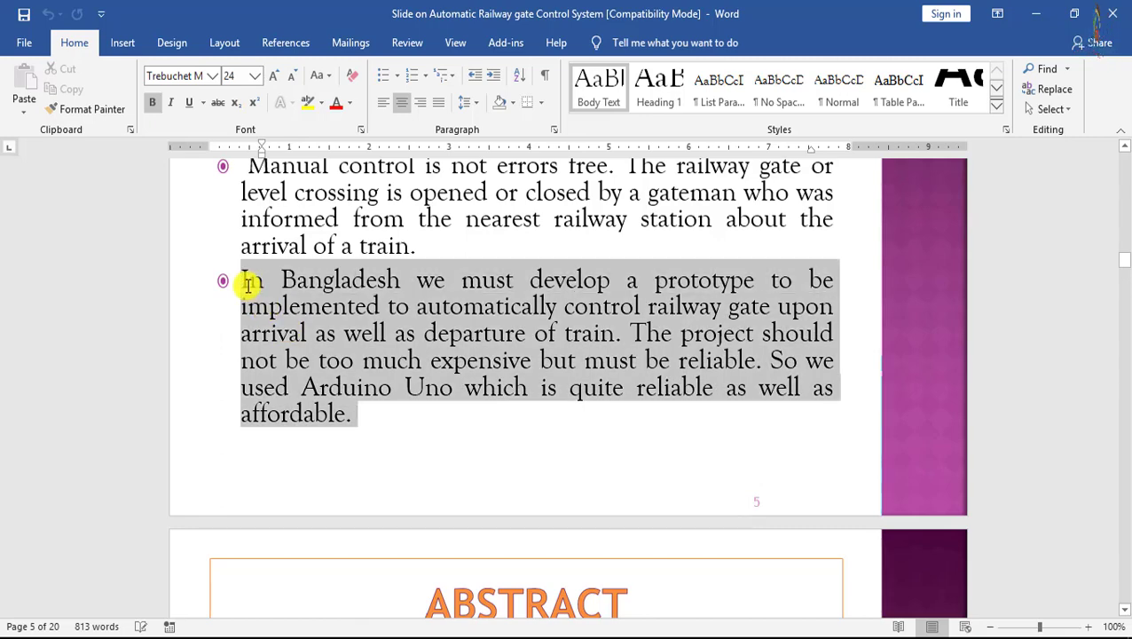
scroll(492, 470, down, 2)
scroll(495, 474, down, 3)
scroll(495, 476, down, 3)
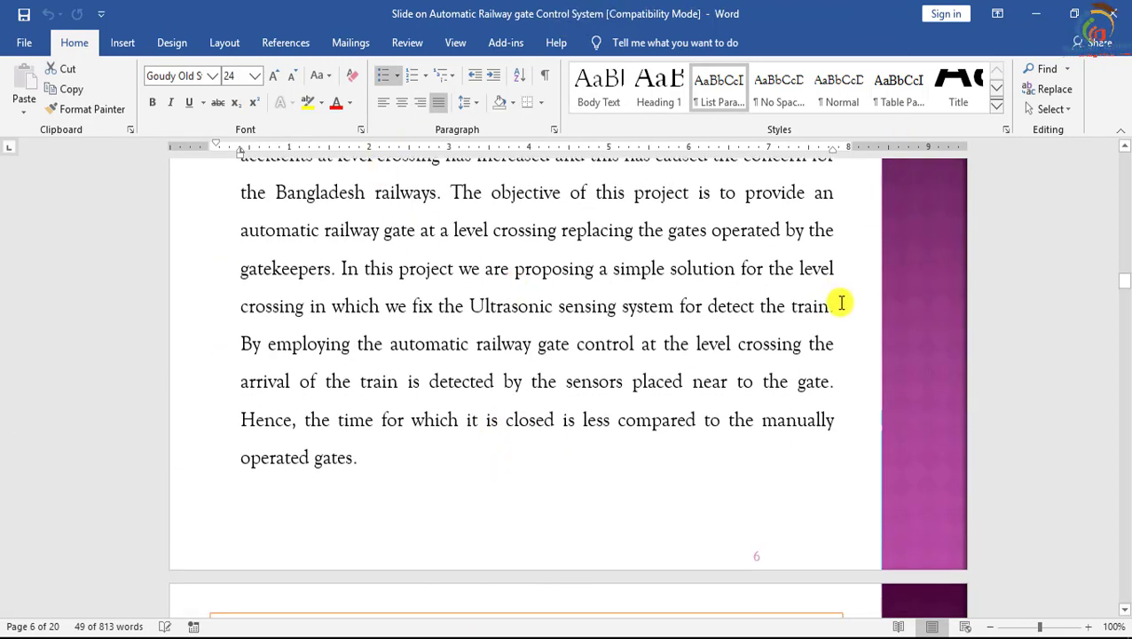
scroll(571, 359, down, 4)
scroll(569, 357, down, 5)
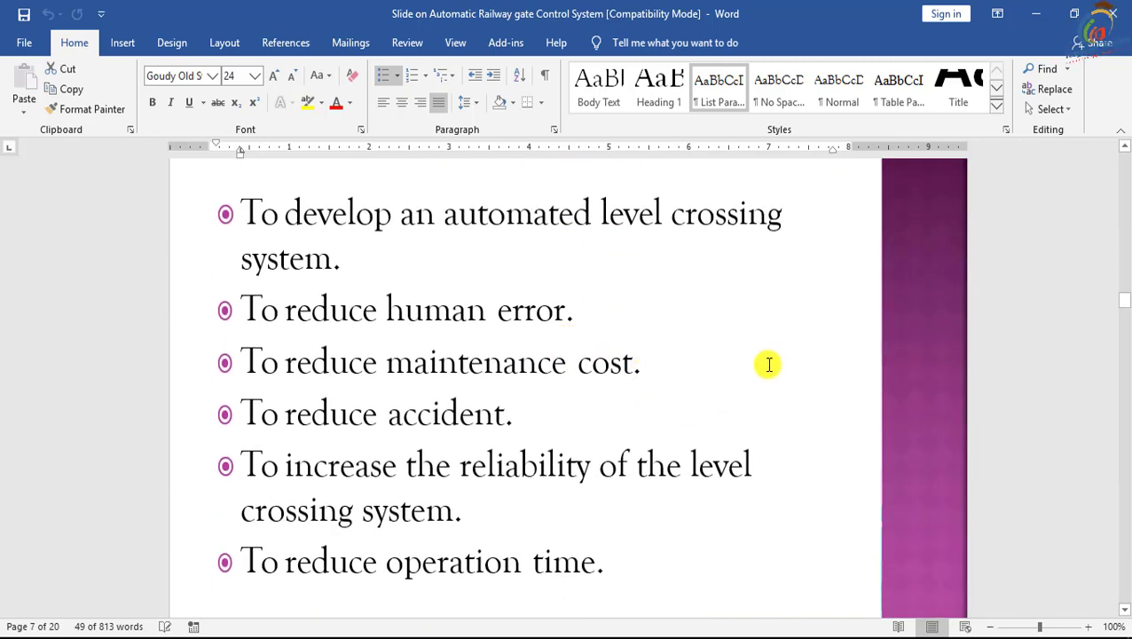
Minimise Word to reveal the Conversion Completed page listing the 2.97 MB .doc
click(1035, 13)
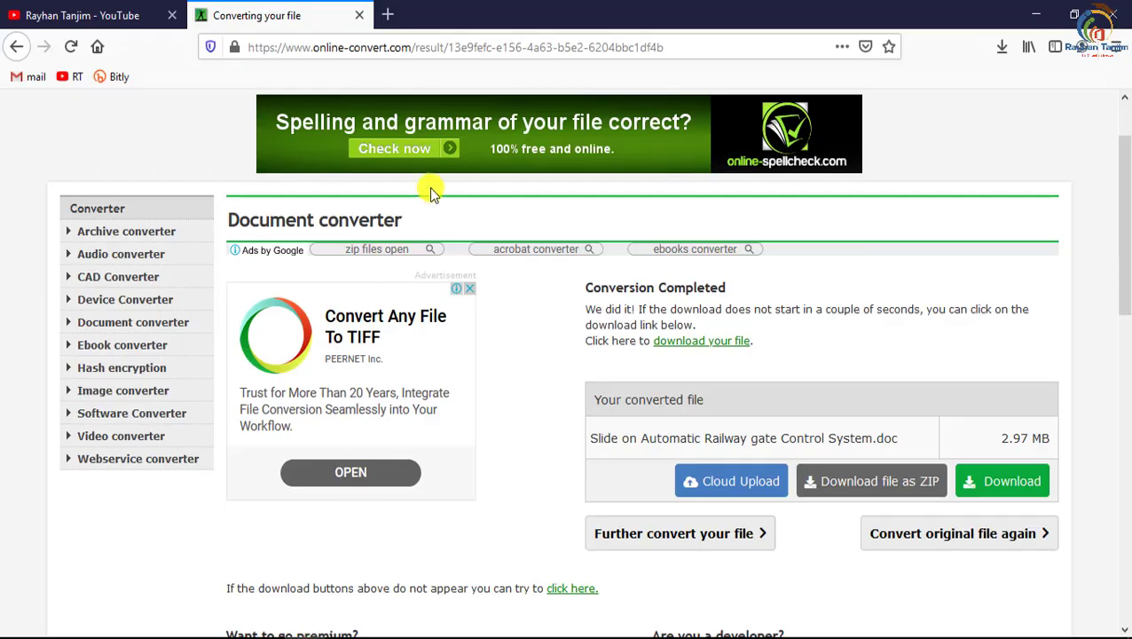